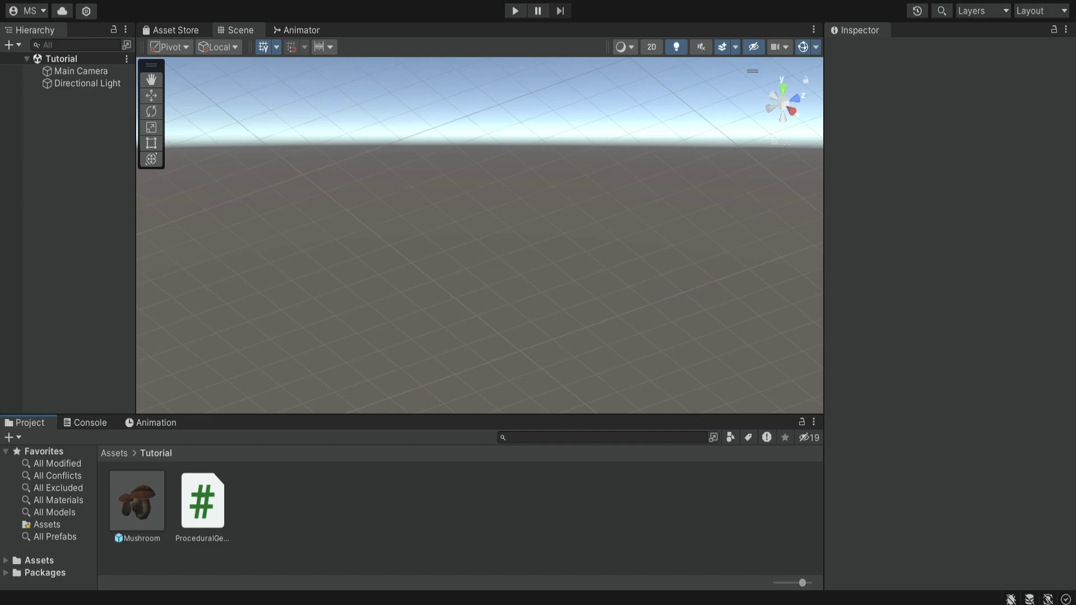
# Step: Add a Terrain object to the scene from the Hierarchy's 3D Object menu
pyautogui.rightClick(47, 154)
pyautogui.moveTo(149, 348)
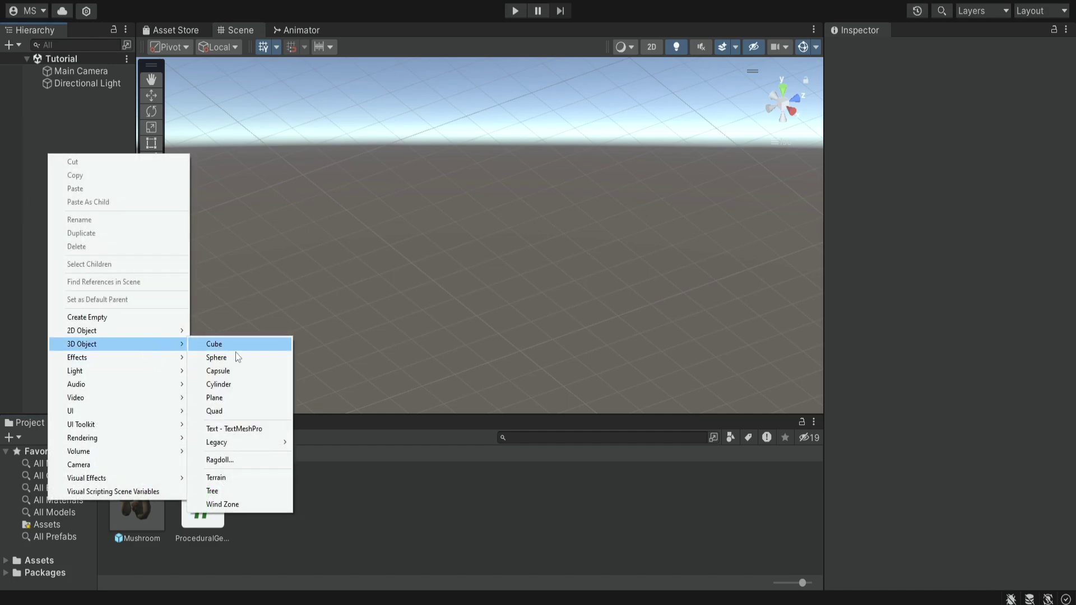
pyautogui.click(216, 478)
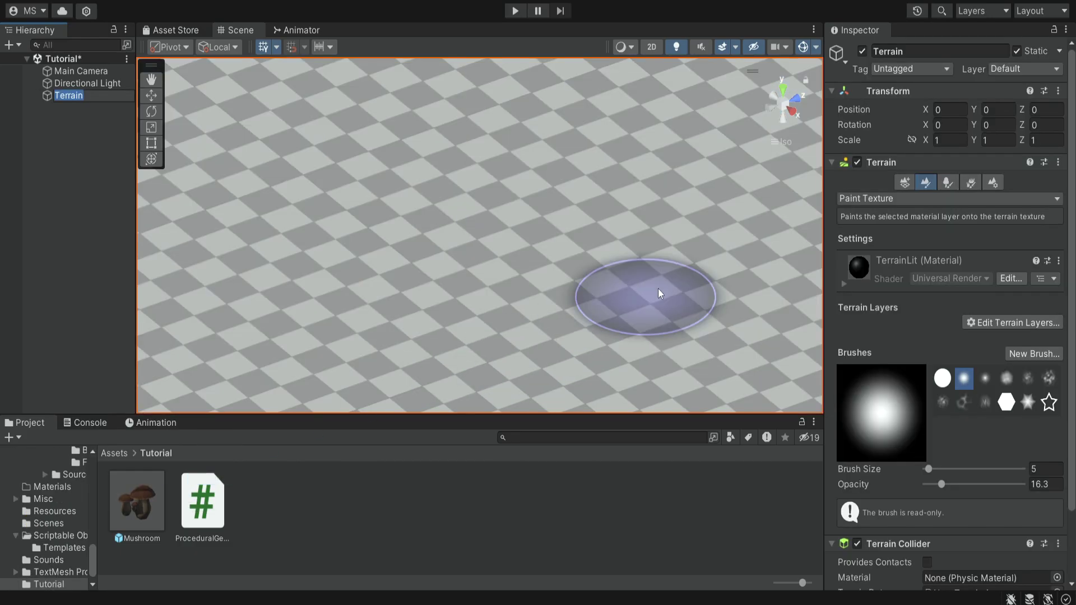
# Step: Paint the terrain green by adding Ground_Layer_02 as its terrain layer
pyautogui.scroll(-8, 480, 332)
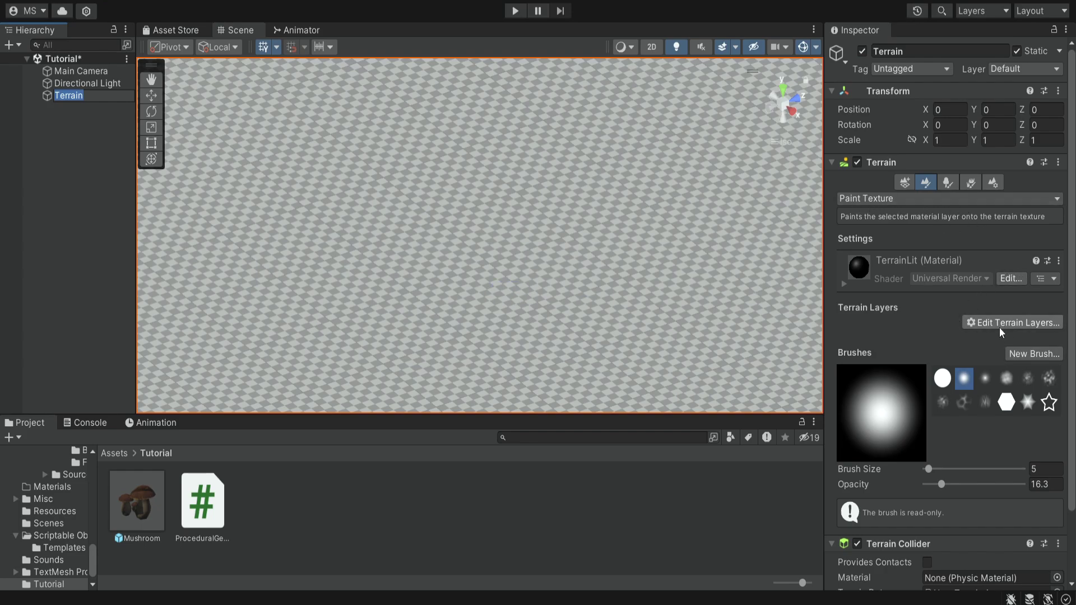
pyautogui.click(968, 327)
pyautogui.click(1003, 337)
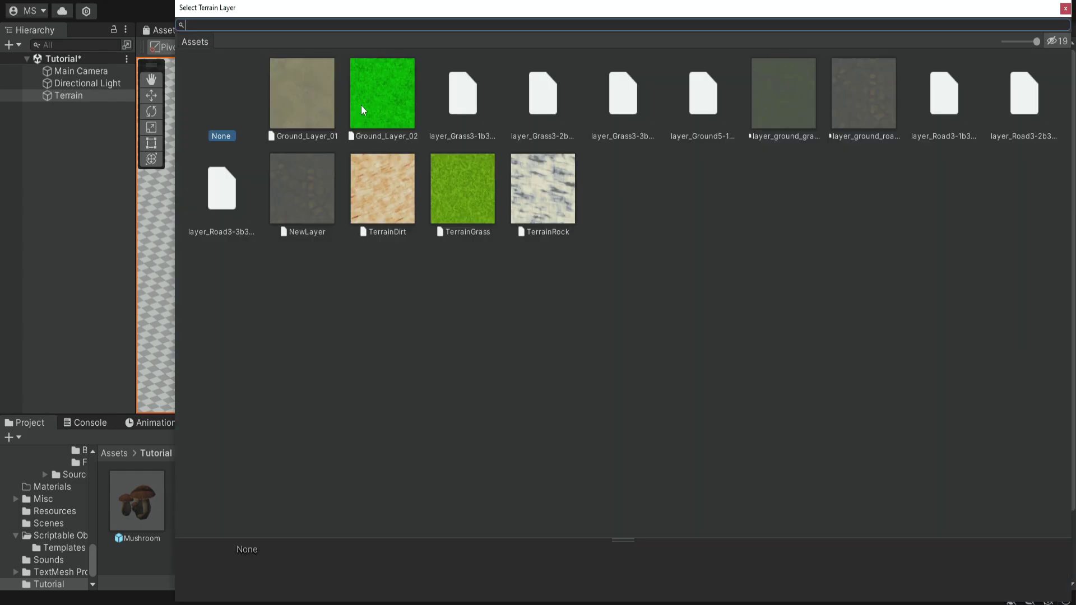
pyautogui.doubleClick(387, 109)
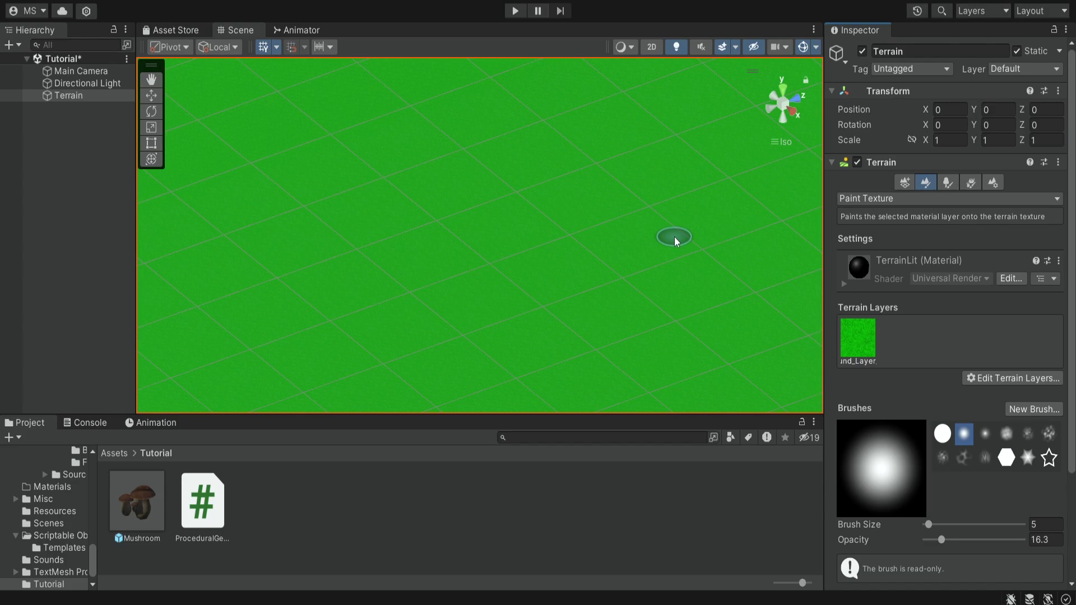
# Step: Create an empty GameObject named ProceduralGenerator and widen the Hierarchy panel
pyautogui.rightClick(62, 122)
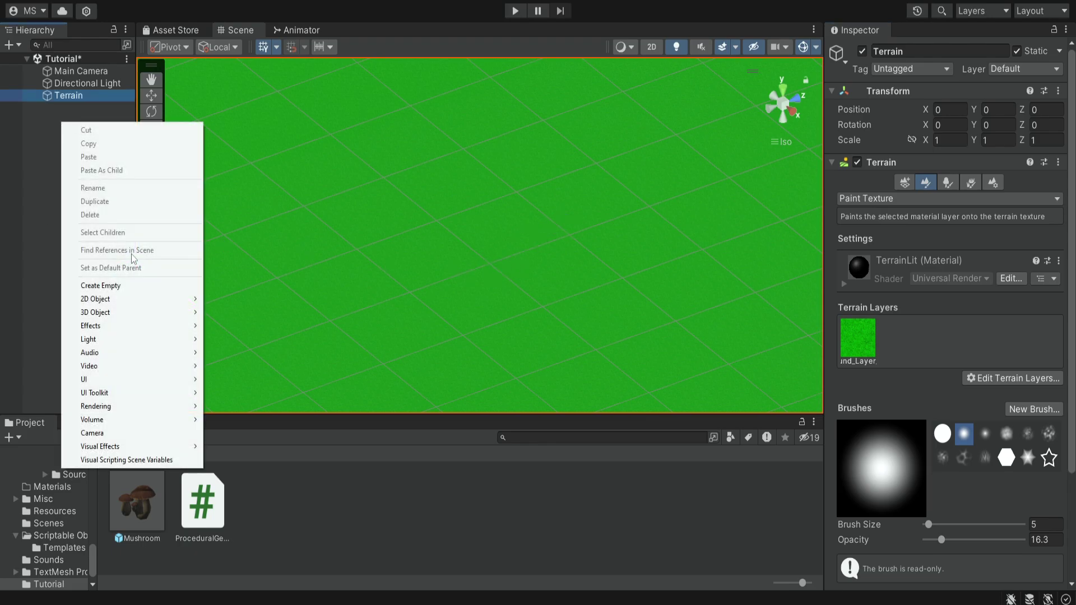
pyautogui.click(127, 284)
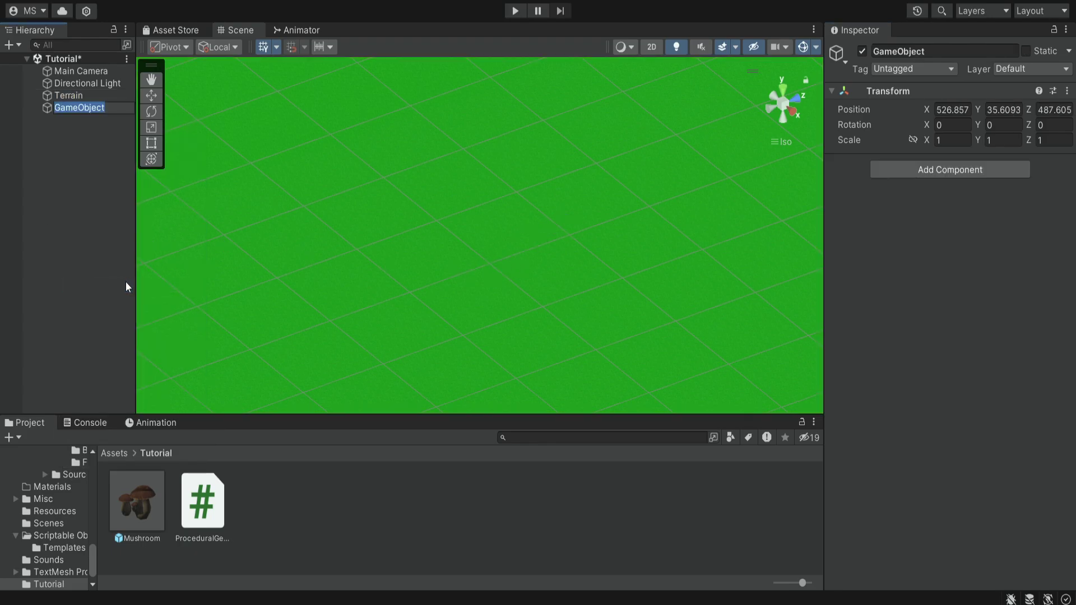
pyautogui.write('ProceduralGenerator')
pyautogui.press('Return')
pyautogui.moveTo(136, 288); pyautogui.dragTo(162, 288)
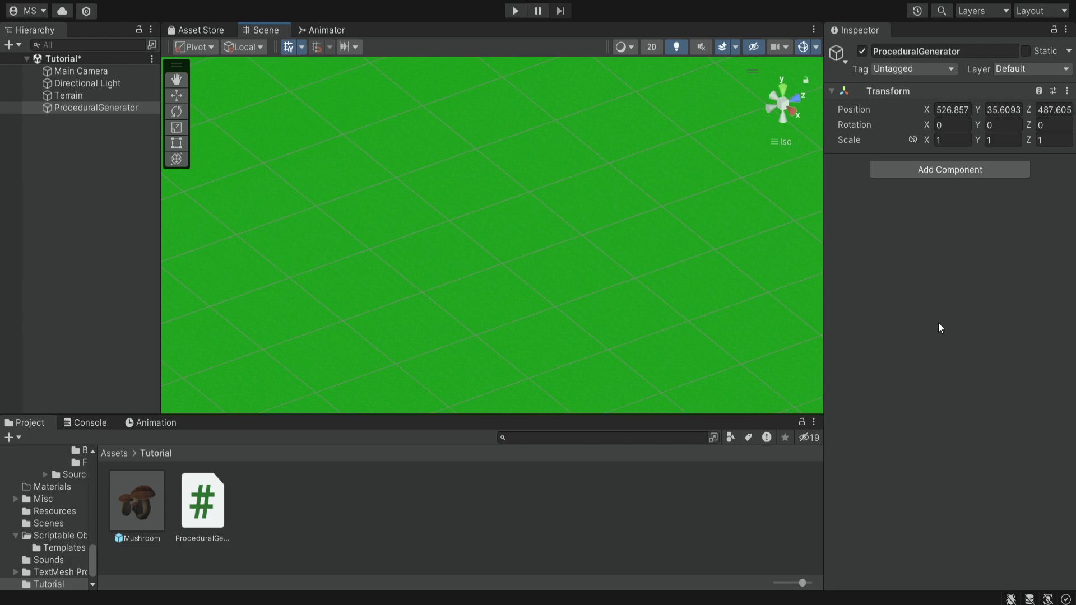
# Step: Start a custom package import from the Tutorial folder, then cancel it
pyautogui.rightClick(350, 494)
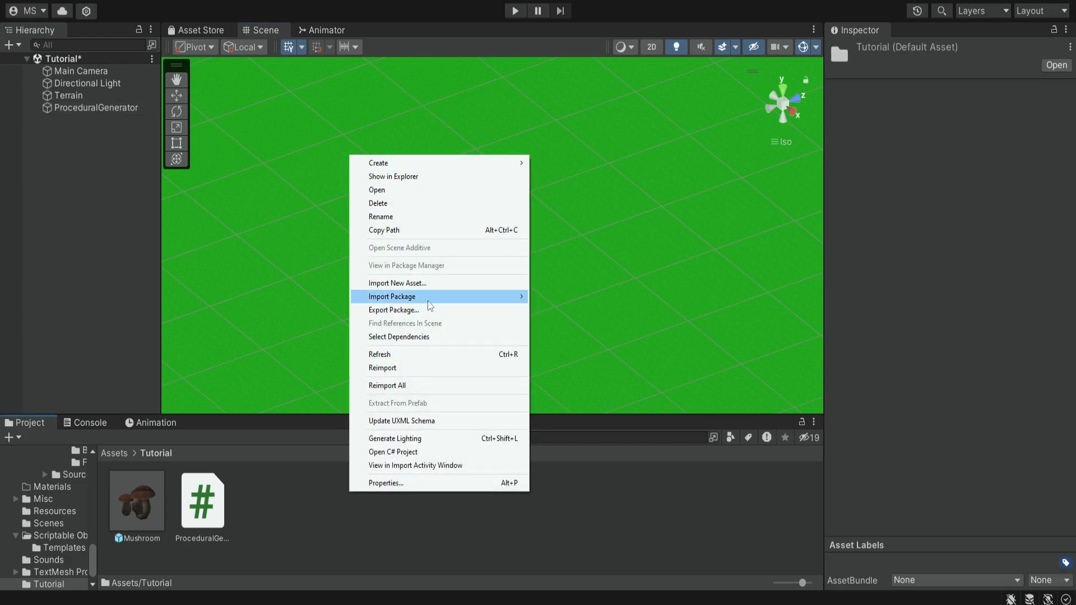
pyautogui.moveTo(430, 305)
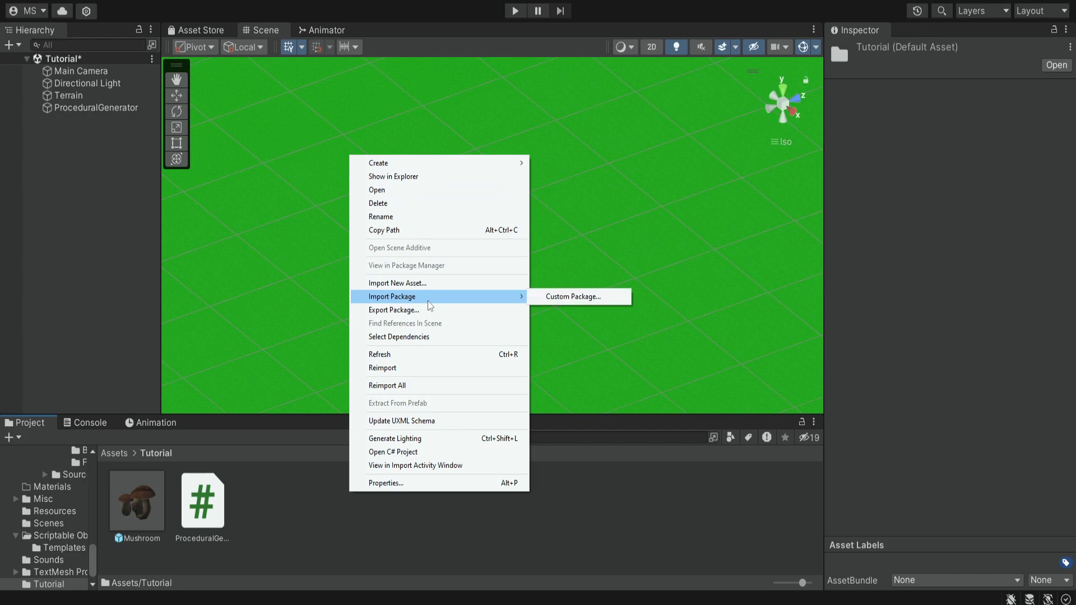
pyautogui.click(586, 301)
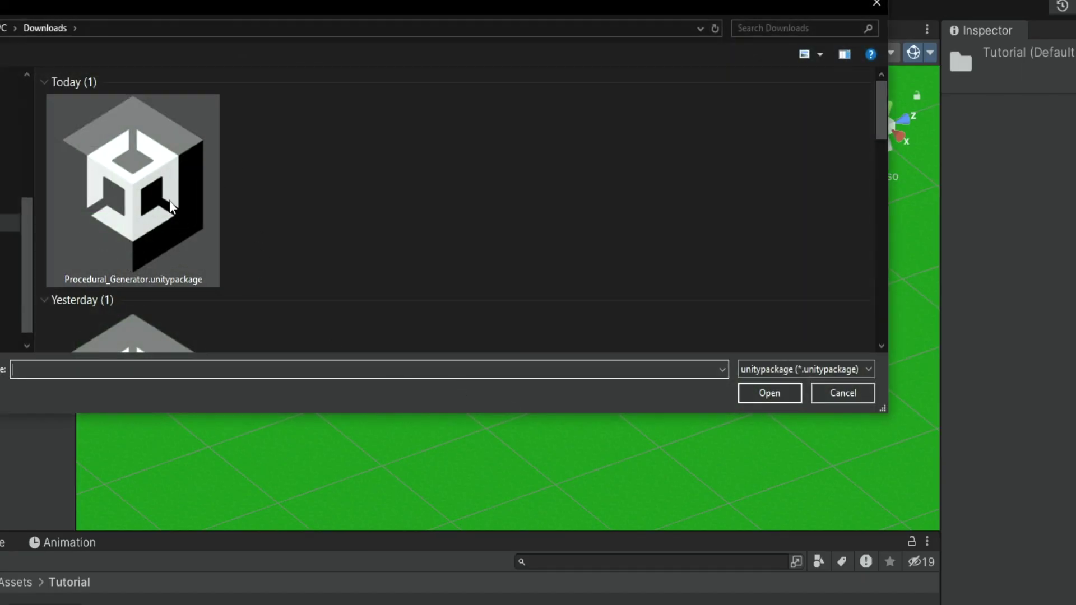
pyautogui.click(825, 396)
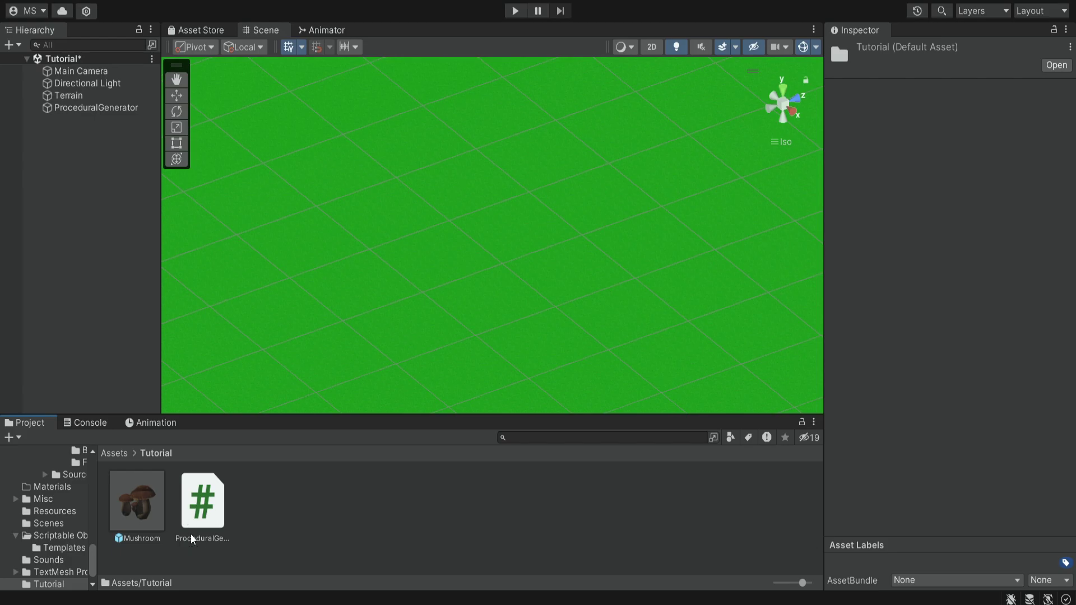
# Step: Attach ProceduralGenerator.cs to the ProceduralGenerator object and widen the Inspector
pyautogui.click(191, 534)
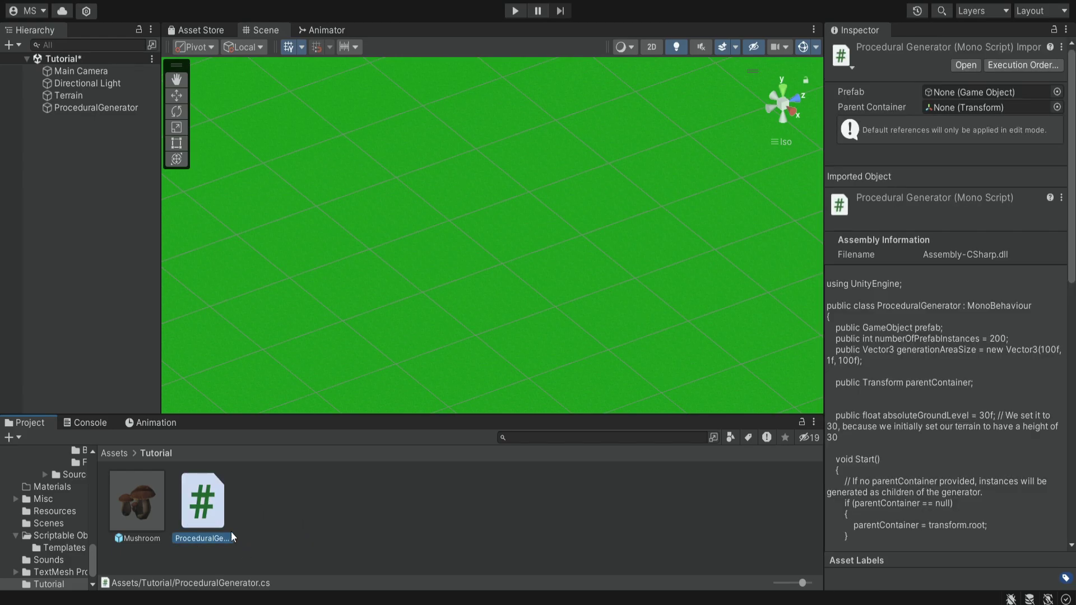
pyautogui.moveTo(202, 512); pyautogui.dragTo(89, 112)
pyautogui.moveTo(826, 237); pyautogui.dragTo(643, 240)
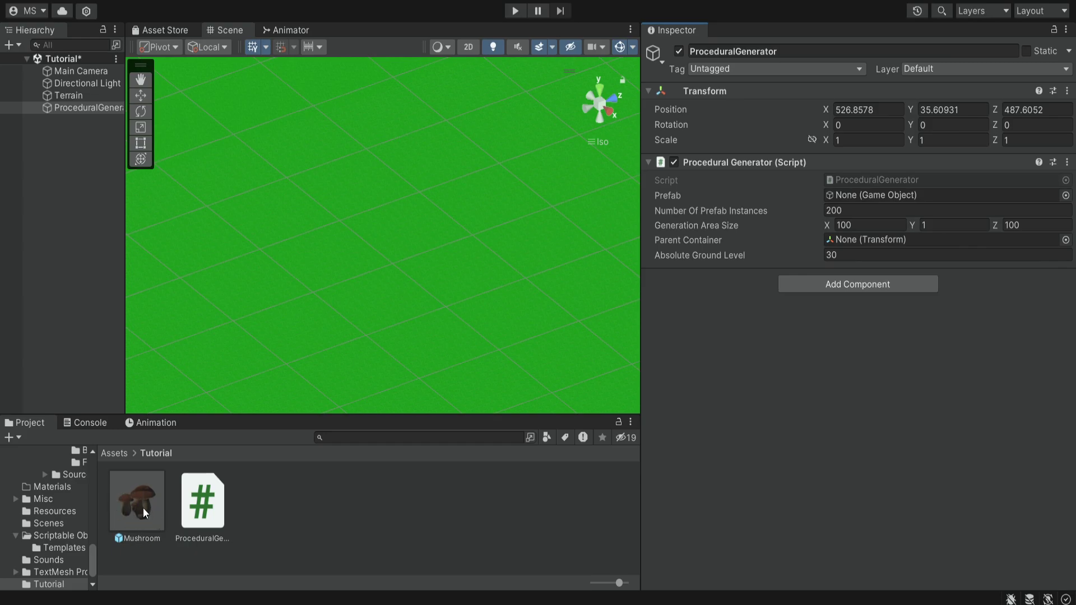
# Step: Assign the Mushroom prefab to the generator's Prefab field and set Generation Area X to 100
pyautogui.moveTo(140, 504); pyautogui.dragTo(867, 193)
pyautogui.scroll(-5, 418, 269)
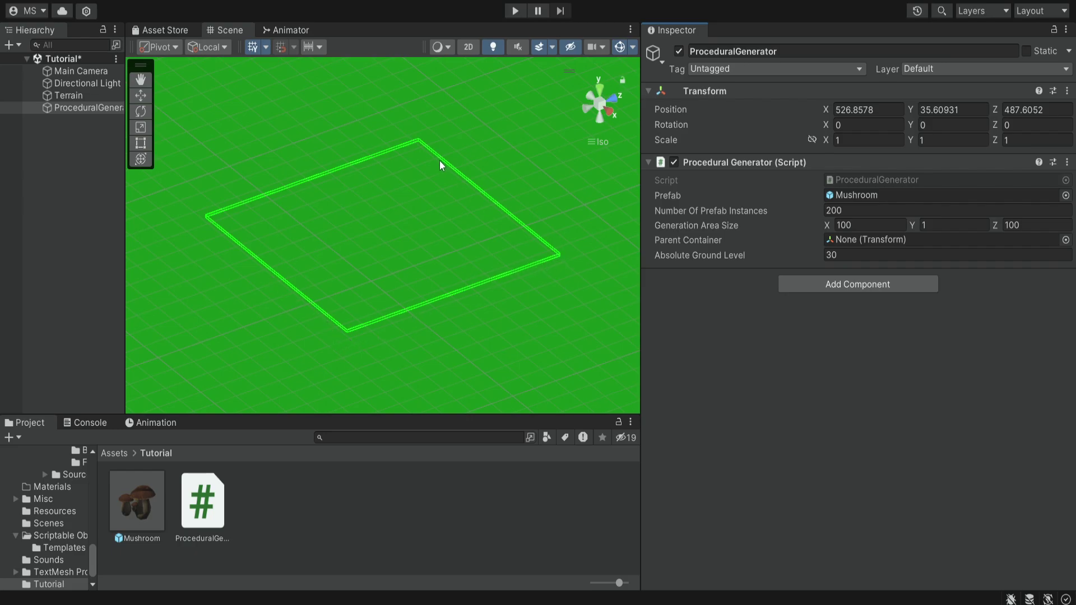
pyautogui.moveTo(828, 227)
pyautogui.mouseDown()
pyautogui.moveTo(761, 221)
pyautogui.moveTo(905, 226)
pyautogui.moveTo(118, 228)
pyautogui.moveTo(831, 217)
pyautogui.mouseUp()
pyautogui.click(877, 226)
pyautogui.write('100')
pyautogui.scroll(-3, 465, 296)
pyautogui.scroll(-2, 456, 290)
pyautogui.scroll(3, 457, 290)
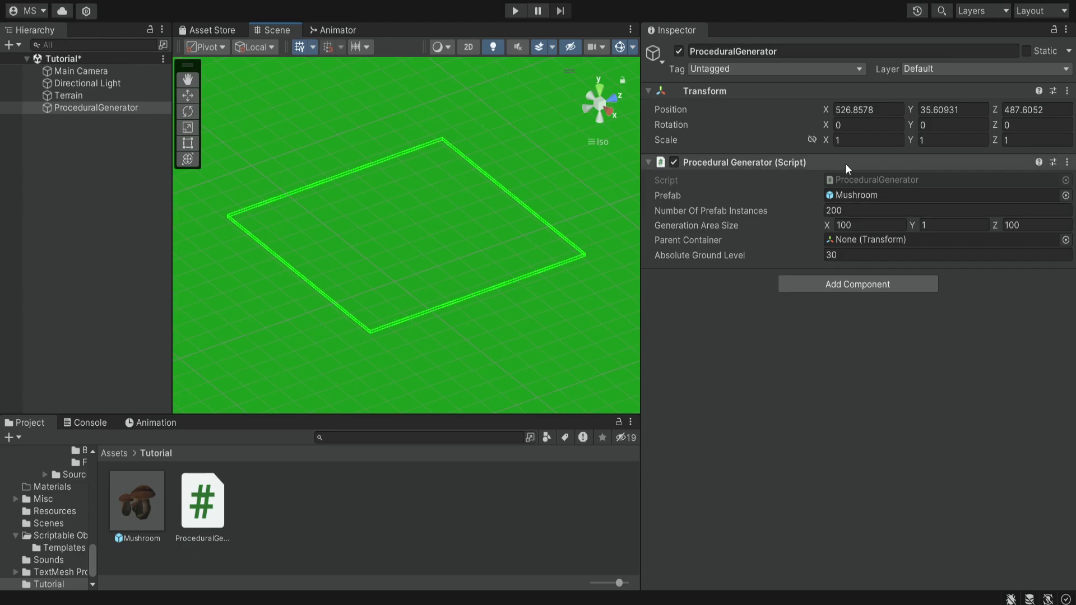
# Step: Create an empty Mushrooms object and make it ProceduralGenerator's Parent Container
pyautogui.rightClick(33, 186)
pyautogui.click(113, 346)
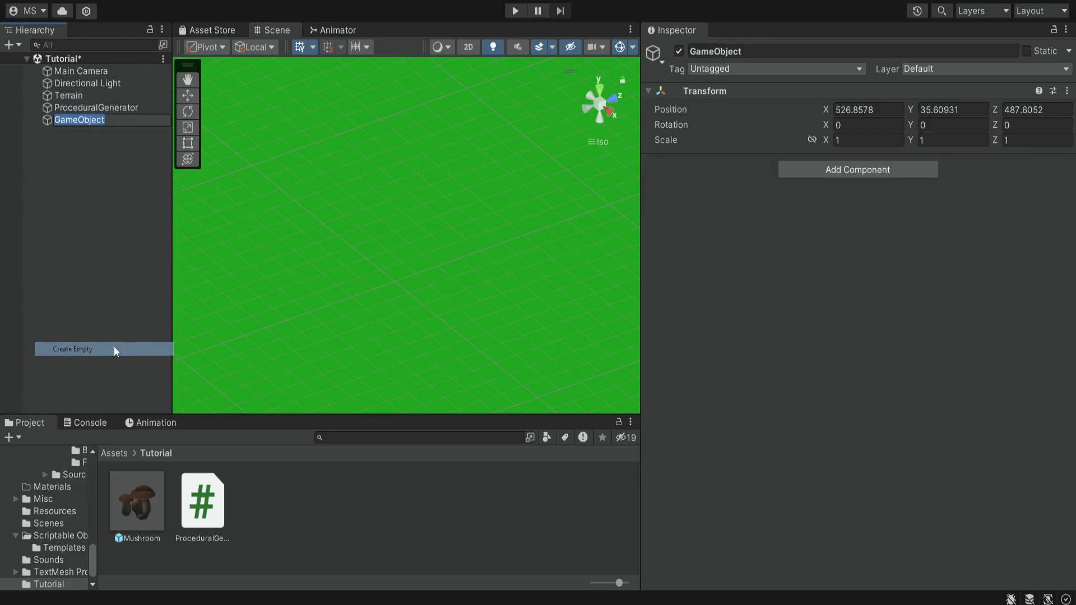
pyautogui.write('Mushrooms')
pyautogui.press('Return')
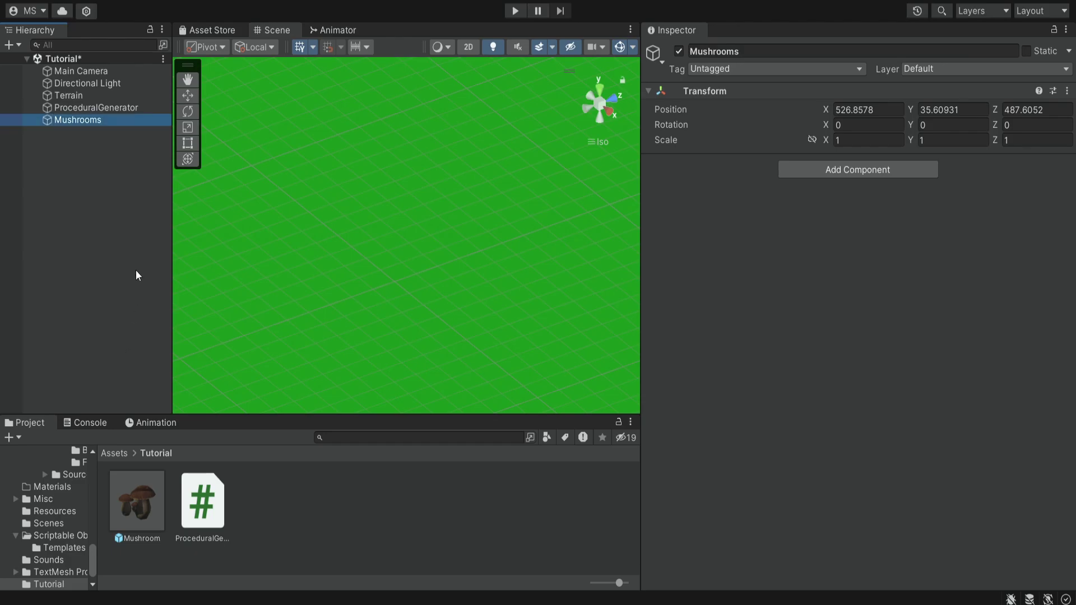
pyautogui.click(84, 107)
pyautogui.moveTo(79, 120); pyautogui.dragTo(881, 239)
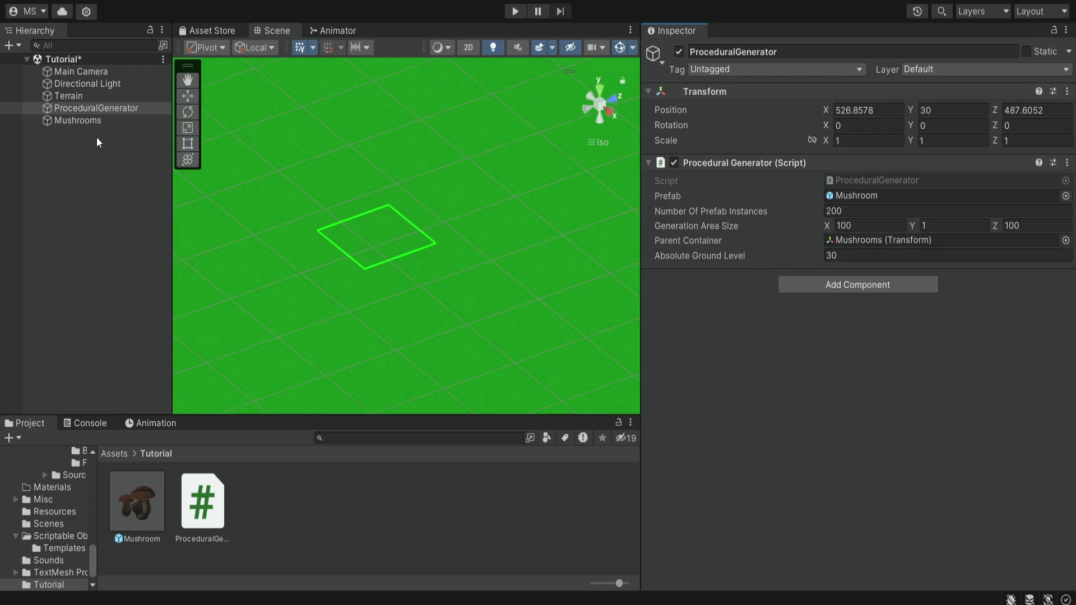
pyautogui.click(930, 110)
pyautogui.write('0')
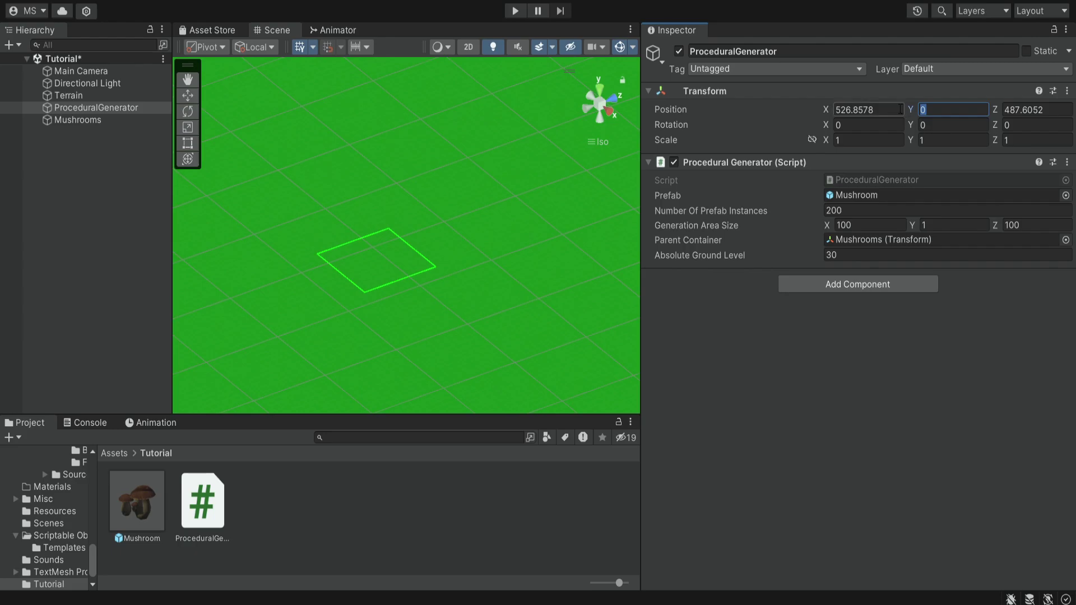
pyautogui.write('30')
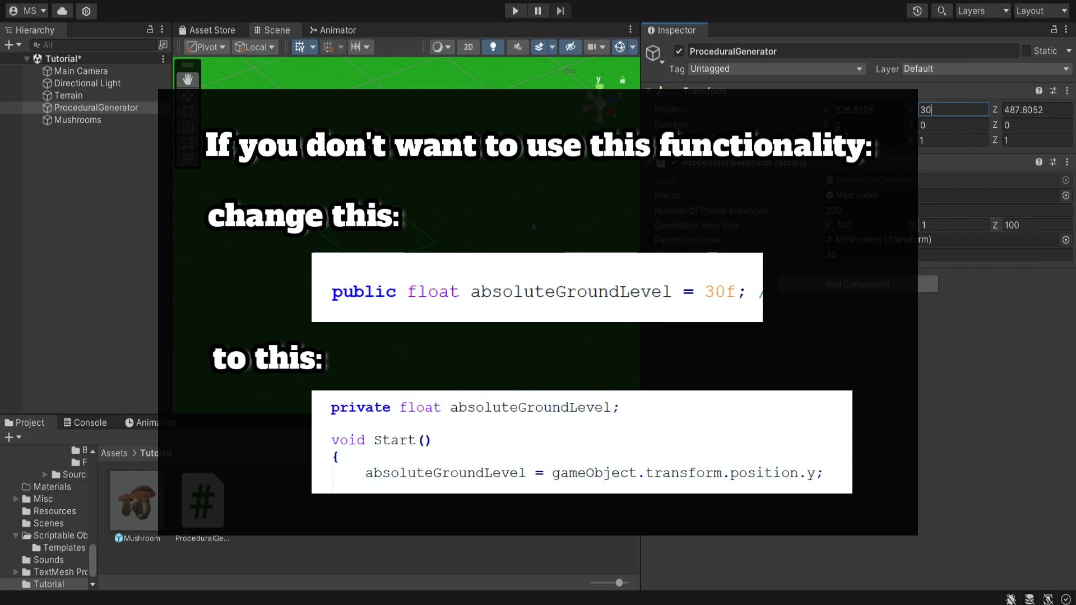
pyautogui.scroll(5, 402, 192)
pyautogui.scroll(5, 370, 237)
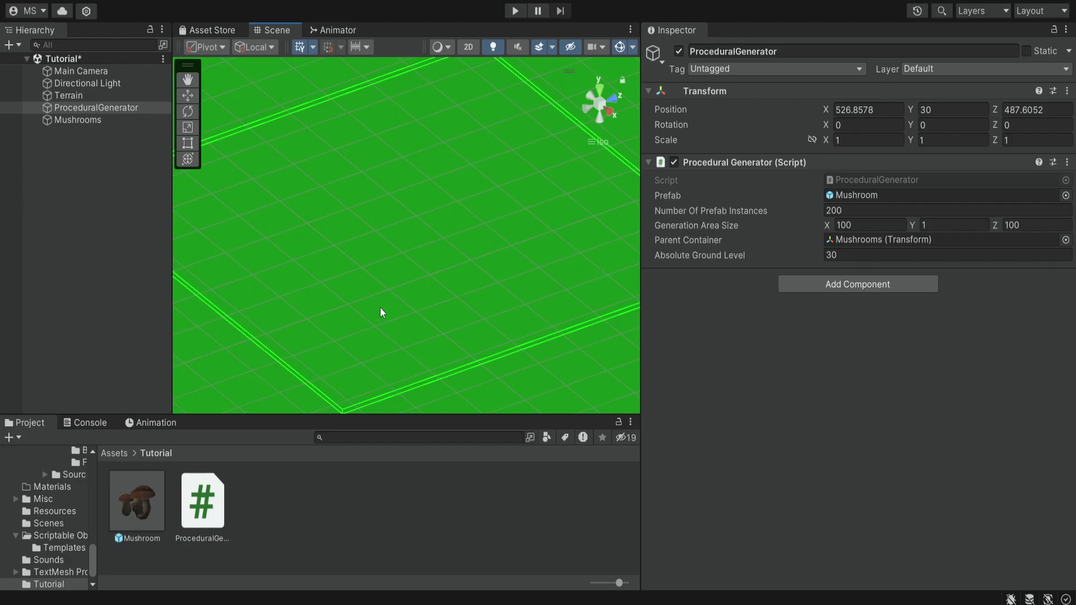
# Step: Set prefab instances to 10 and scale the Mushroom prefab to 2 on X, Y and Z
pyautogui.click(855, 210)
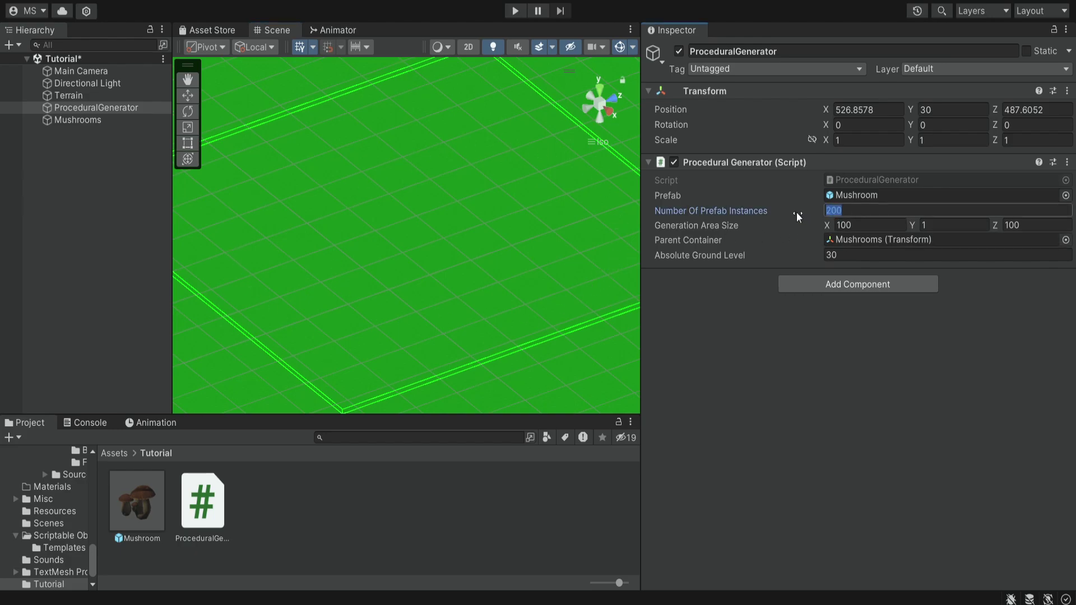
pyautogui.write('10')
pyautogui.click(140, 502)
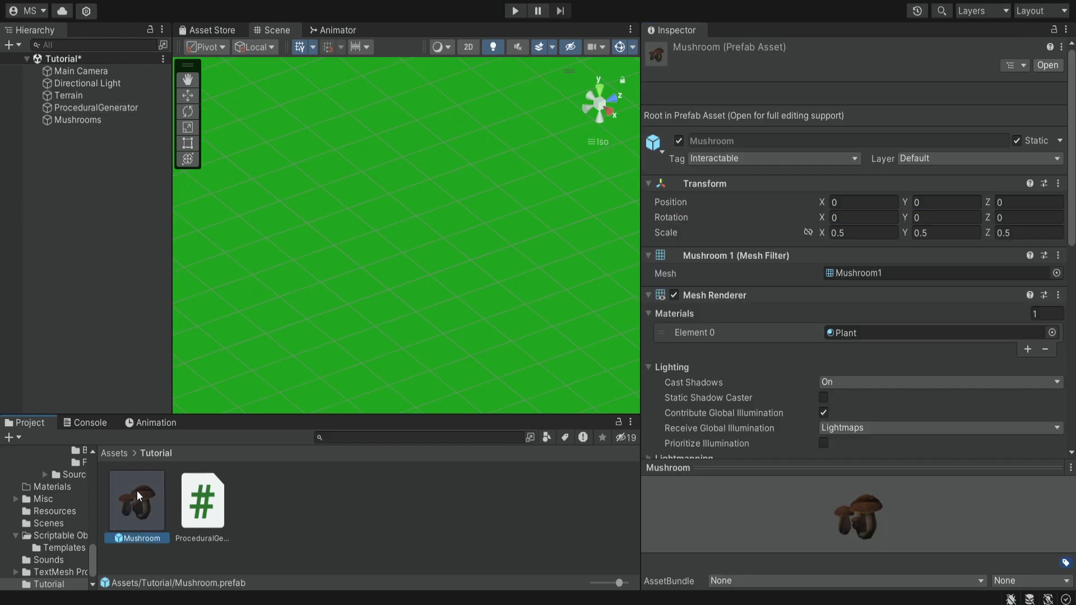
pyautogui.click(861, 234)
pyautogui.write('2')
pyautogui.click(914, 234)
pyautogui.write('2')
pyautogui.click(999, 233)
pyautogui.write('2')
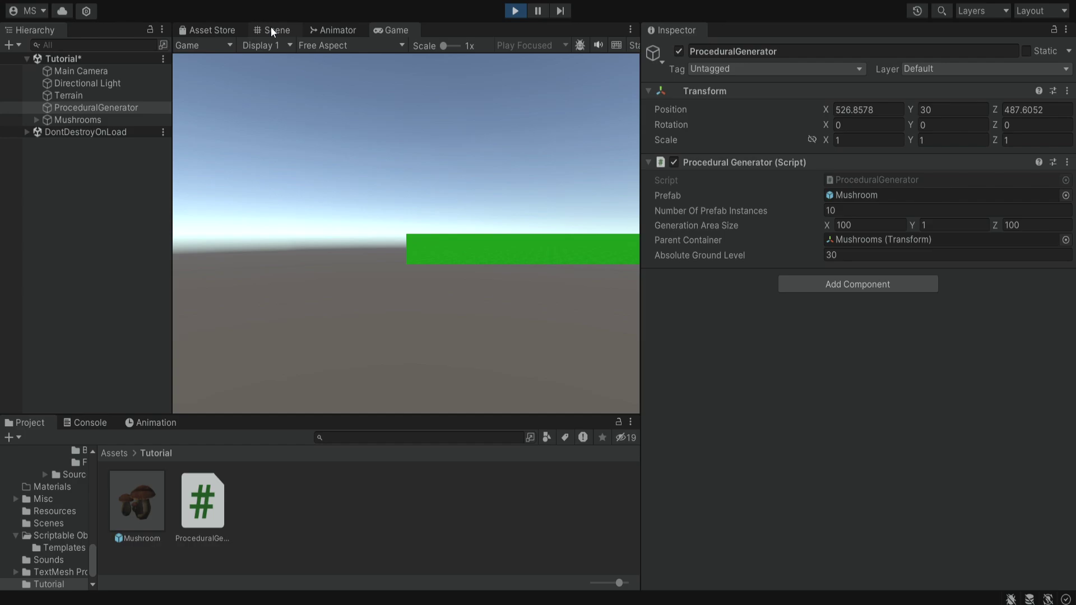
pyautogui.click(271, 28)
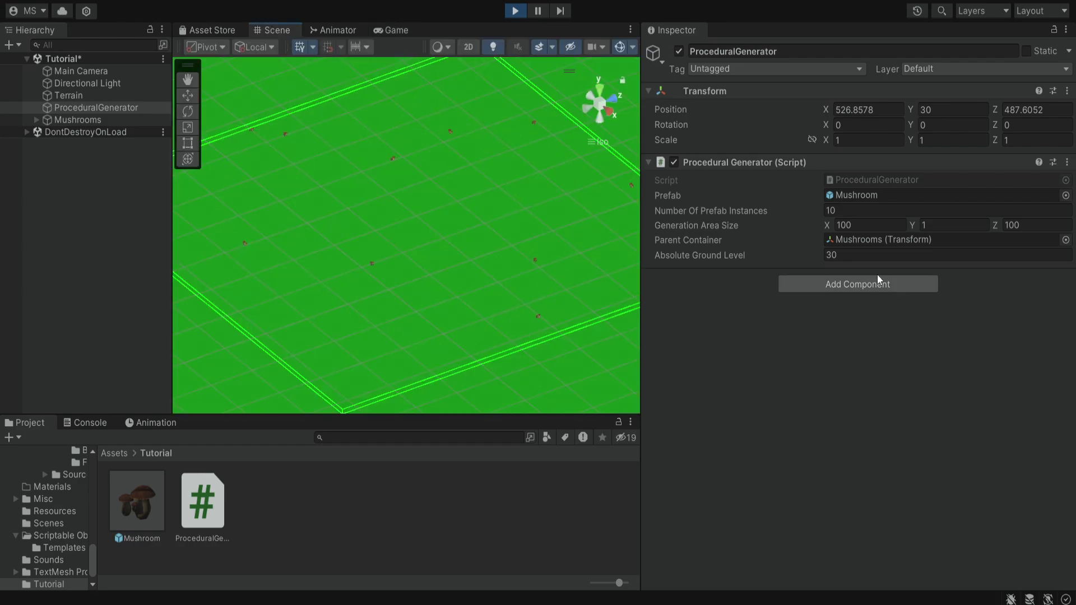
# Step: Set Number Of Prefab Instances to 100 and rerun Play mode to see the mushrooms
pyautogui.click(840, 210)
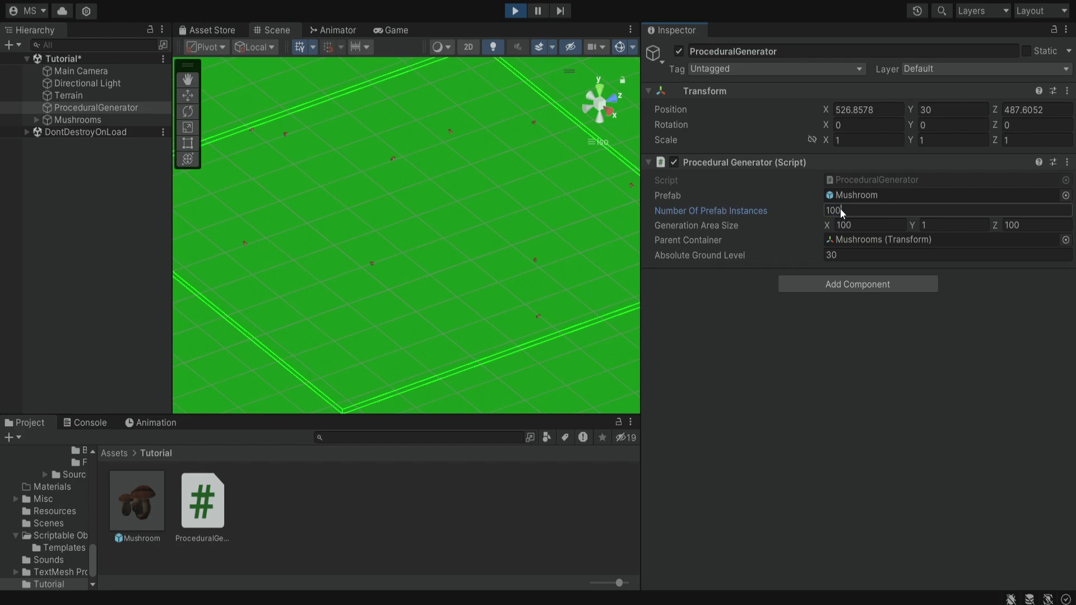
pyautogui.write('100')
pyautogui.click(516, 12)
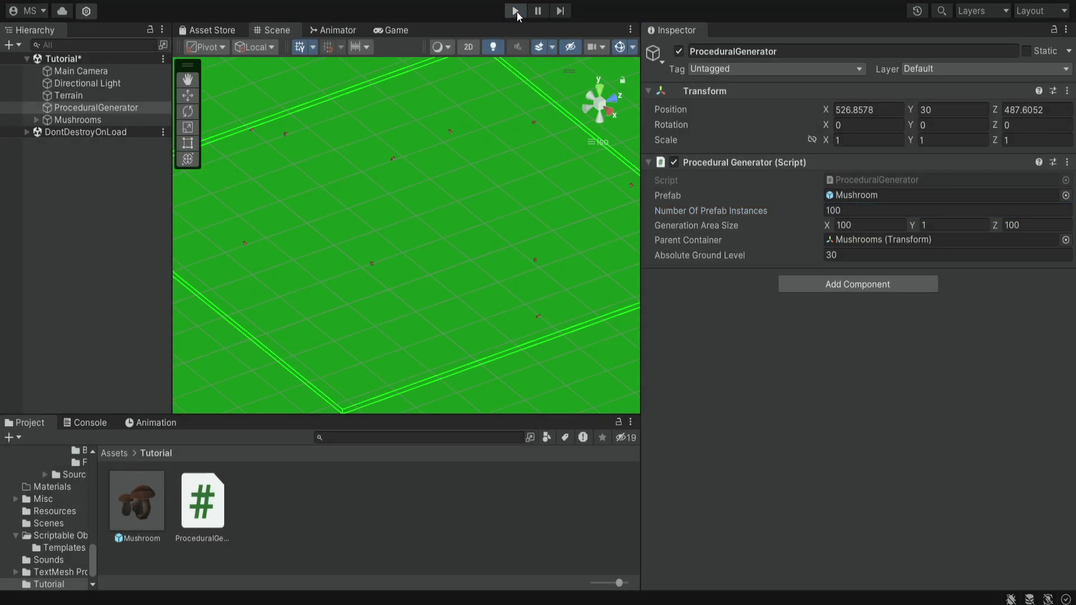
pyautogui.click(515, 11)
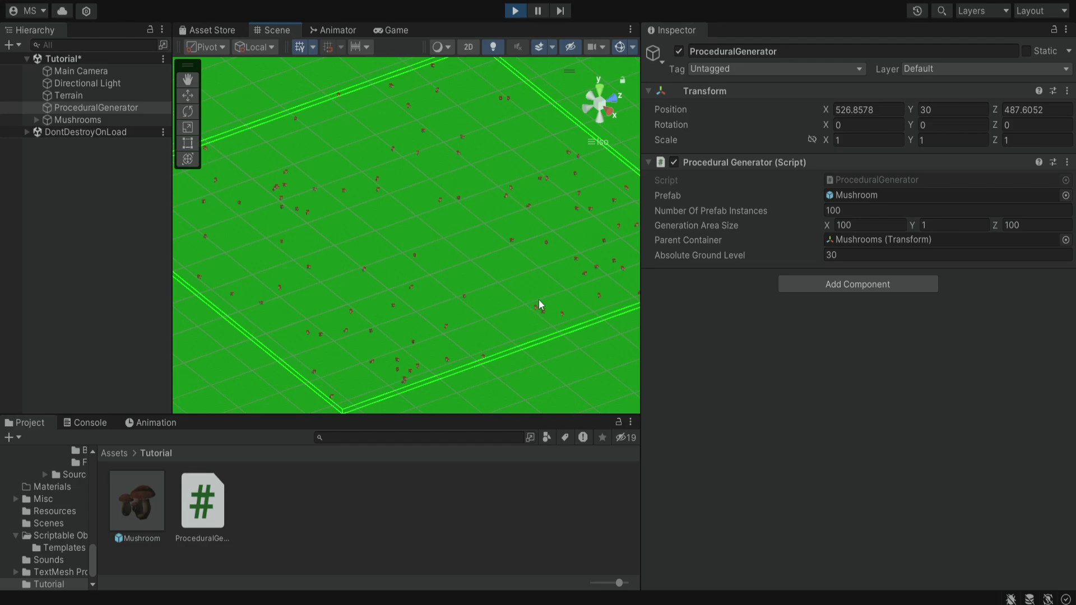
# Step: Stop Play mode, duplicate ProceduralGenerator, and rename the copy StoneProceduralGenerator
pyautogui.click(516, 11)
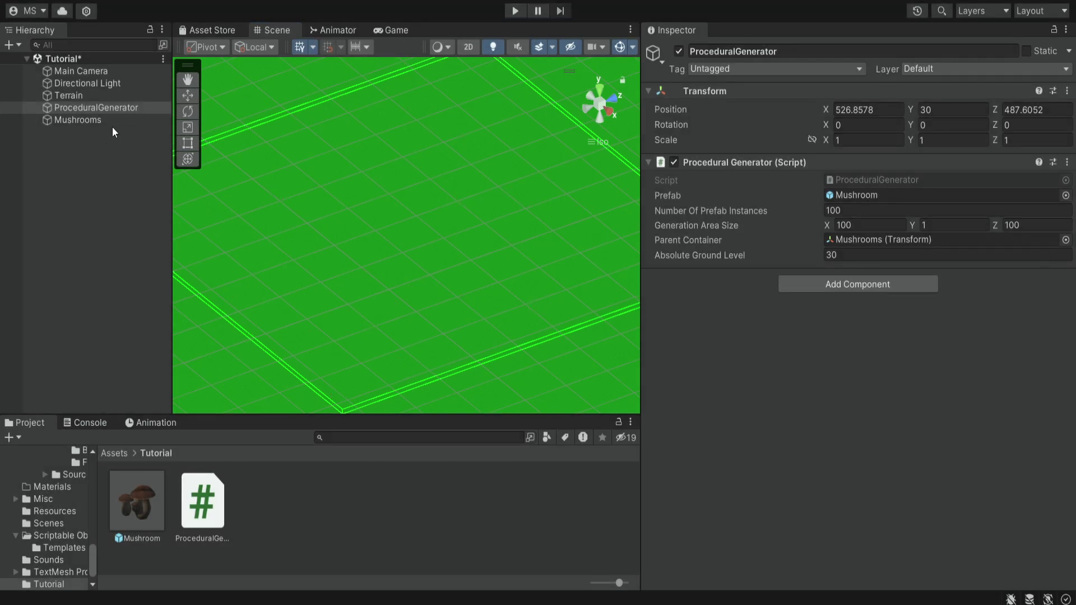
pyautogui.click(111, 111)
pyautogui.hotkey('ctrl', 'd')
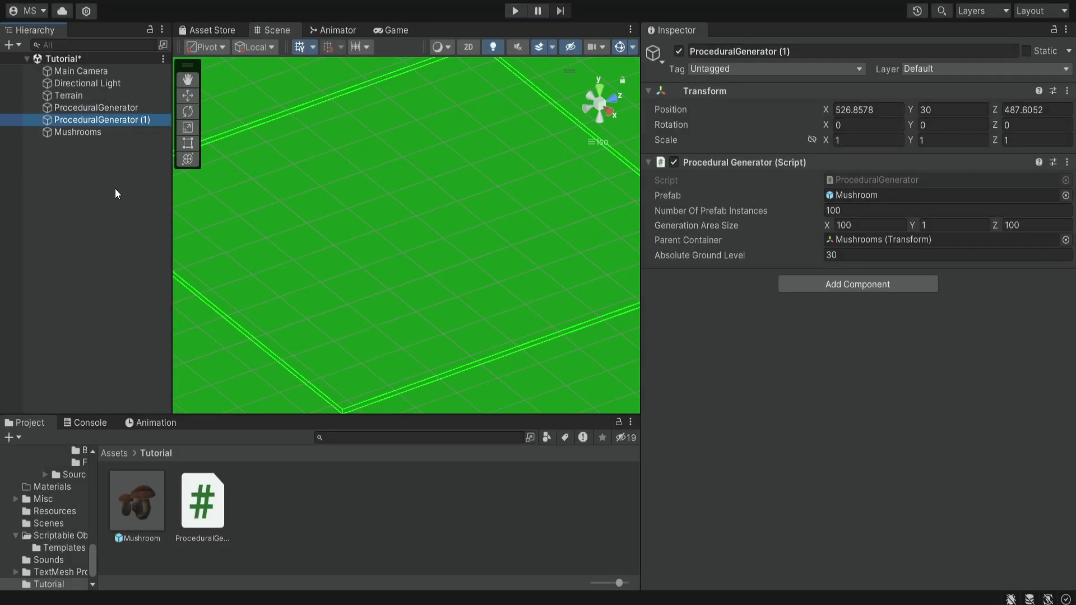
pyautogui.rightClick(93, 121)
pyautogui.click(147, 187)
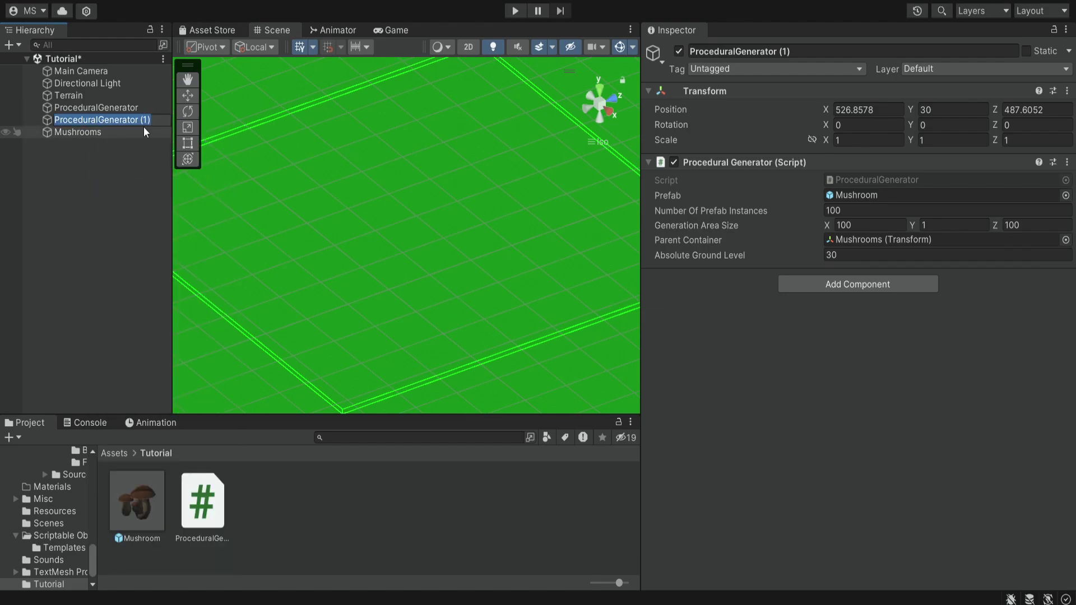
pyautogui.click(55, 119)
pyautogui.write('Stone')
pyautogui.press('End')
pyautogui.press('BackSpace')
pyautogui.press('BackSpace')
pyautogui.press('BackSpace')
pyautogui.press('BackSpace')
pyautogui.press('Return')
# Step: Rename the original generator to MushroomProceduralGenerator
pyautogui.click(75, 109)
pyautogui.press('F2')
pyautogui.click(55, 109)
pyautogui.write('Mushroom')
pyautogui.press('Return')
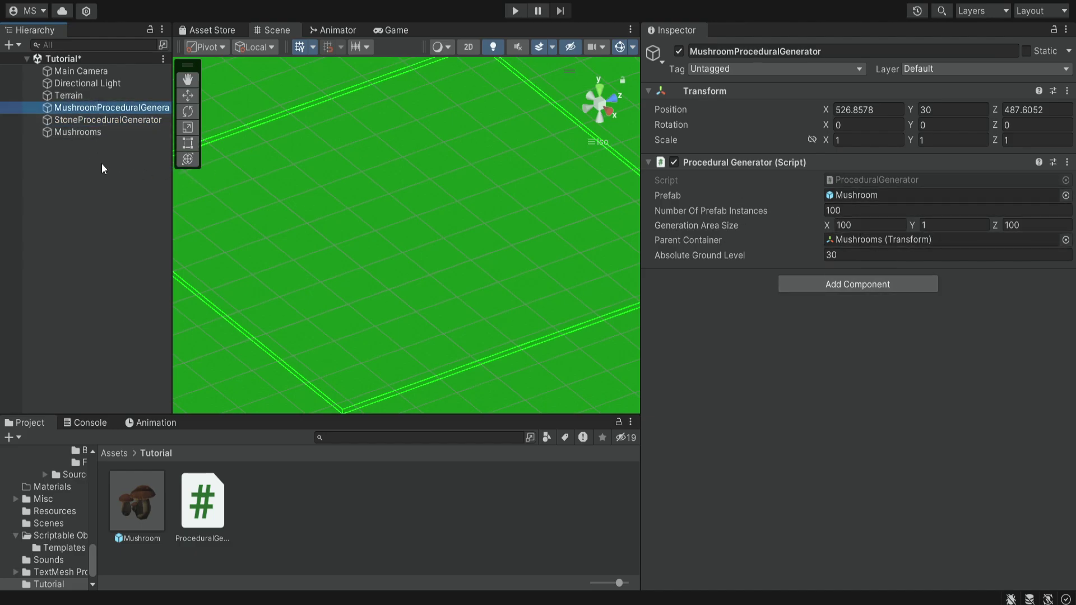
# Step: Set StoneProceduralGenerator's Parent Container to None
pyautogui.click(108, 120)
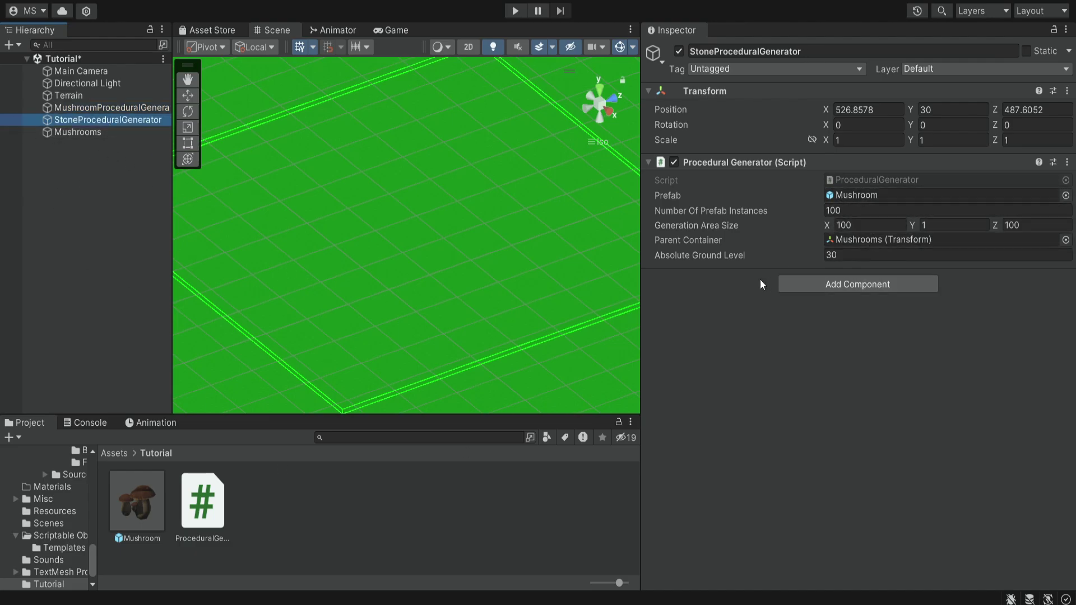
pyautogui.click(880, 240)
pyautogui.click(1066, 239)
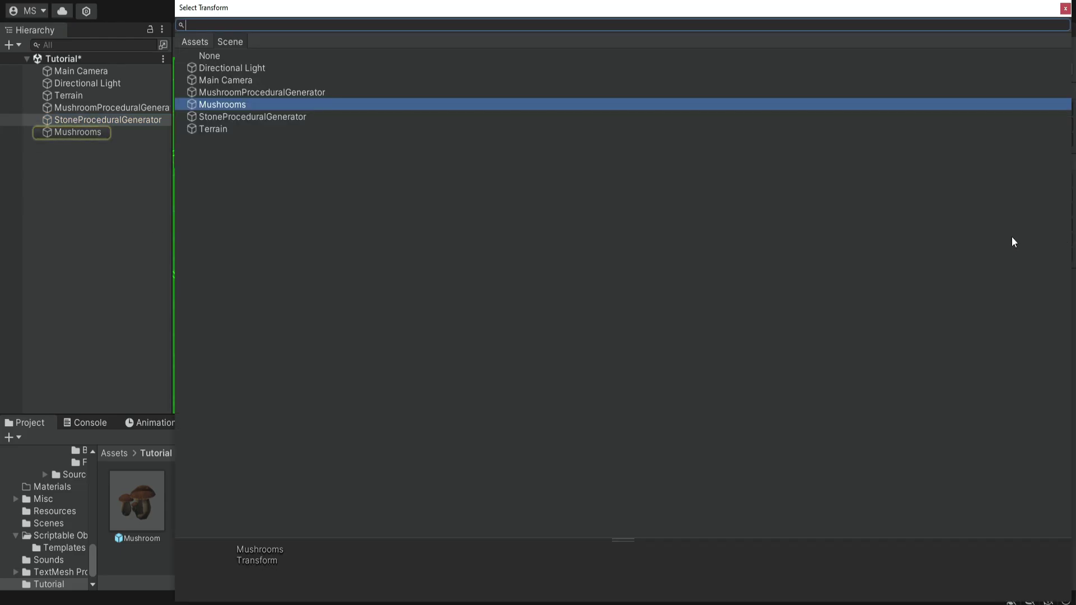
pyautogui.doubleClick(203, 55)
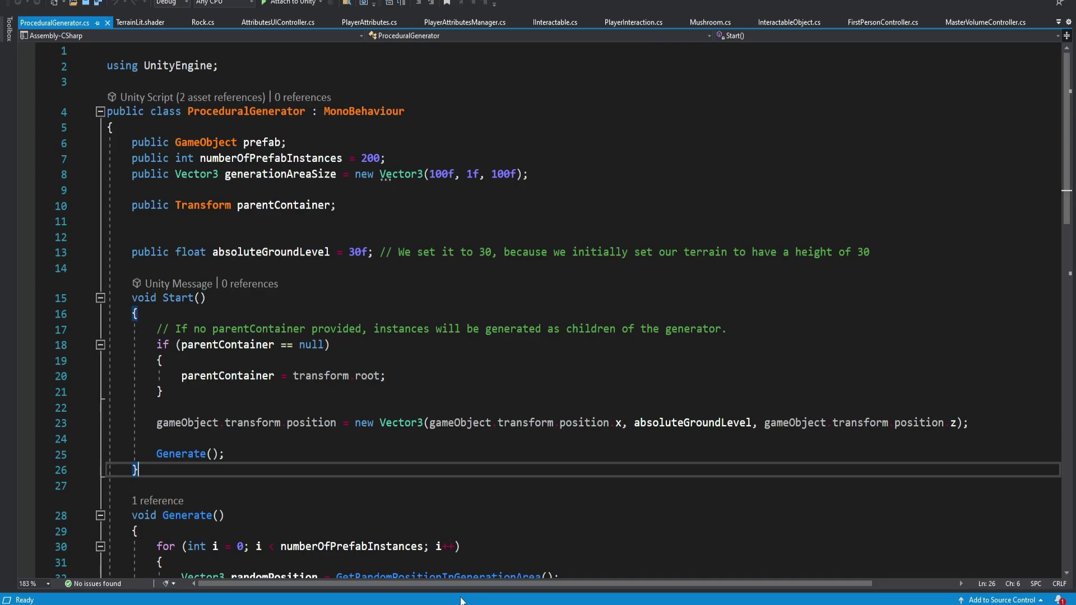
# Step: Comment out the Generate() call on line 25 inside Start() with //
pyautogui.click(180, 454)
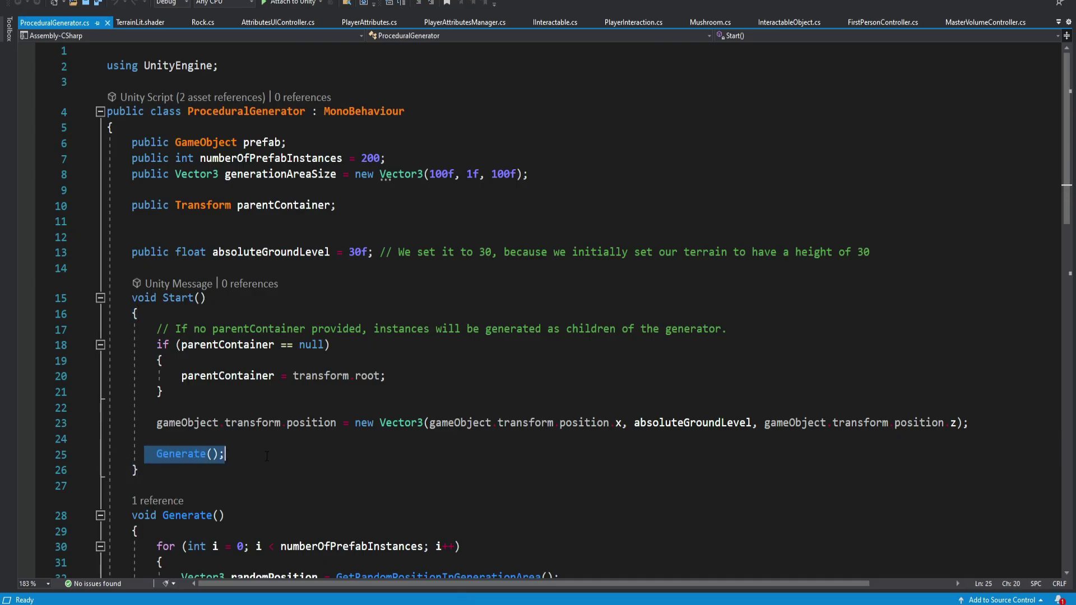
pyautogui.click(163, 298)
pyautogui.hotkey('shift', 'End')
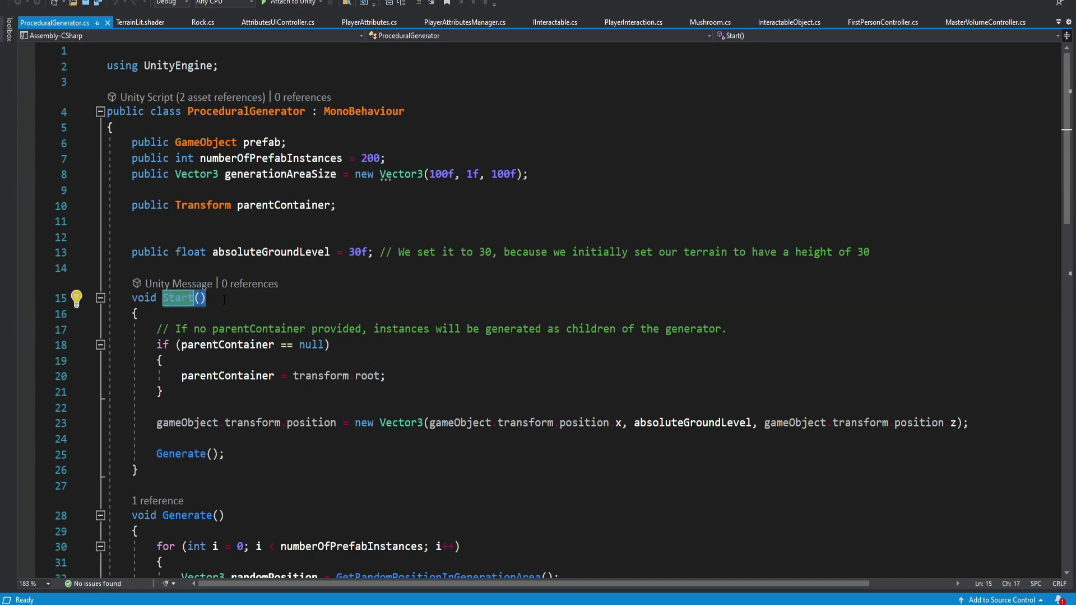
pyautogui.scroll(-1, 300, 498)
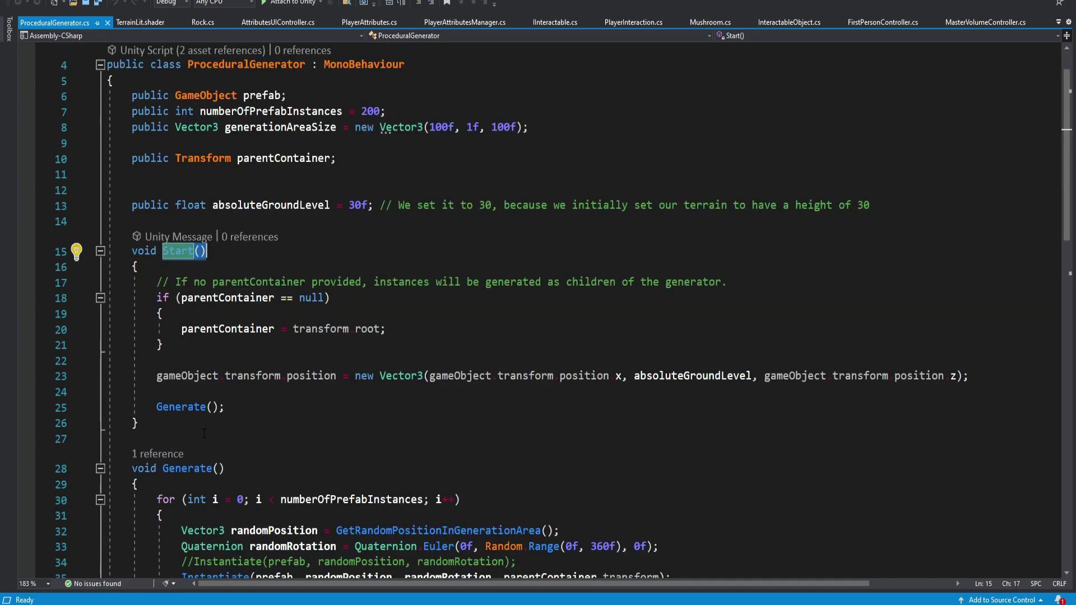
pyautogui.click(157, 407)
pyautogui.write('//')
pyautogui.scroll(-2, 201, 440)
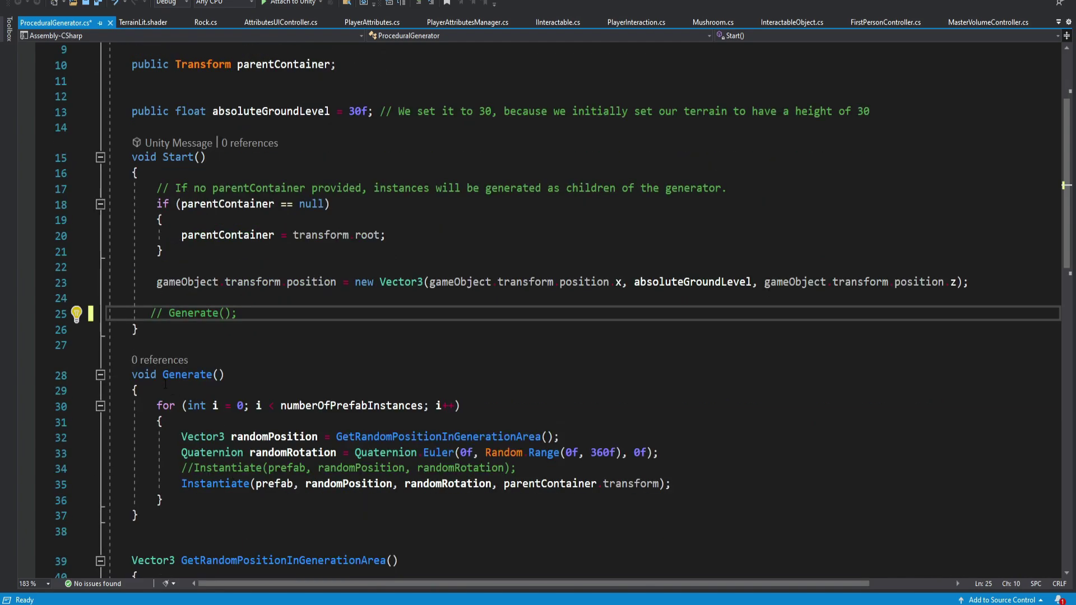
pyautogui.moveTo(163, 375); pyautogui.dragTo(264, 381)
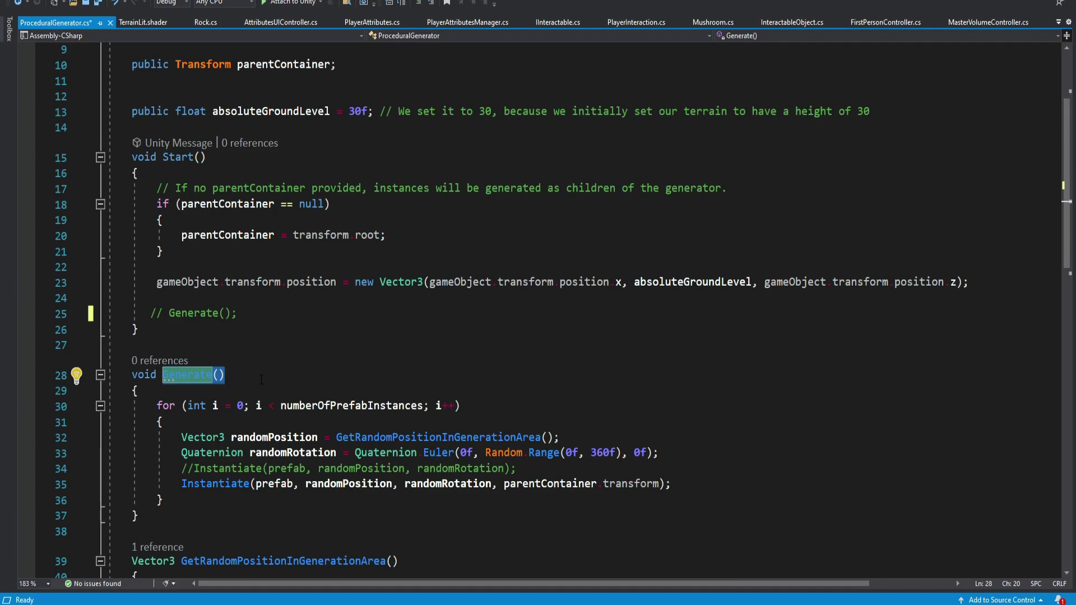
pyautogui.click(248, 382)
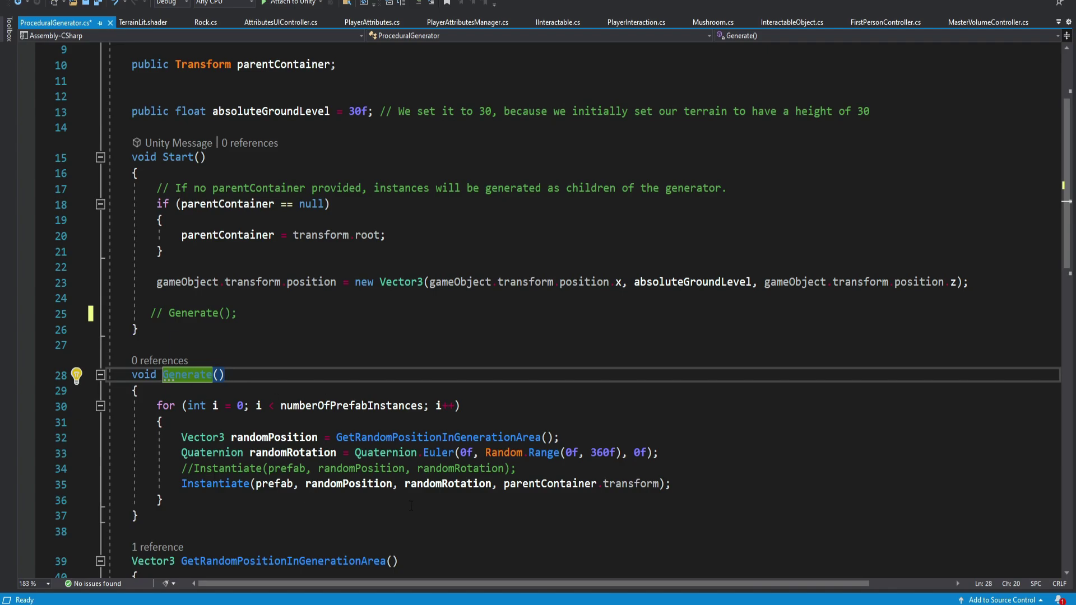
pyautogui.scroll(3, 411, 506)
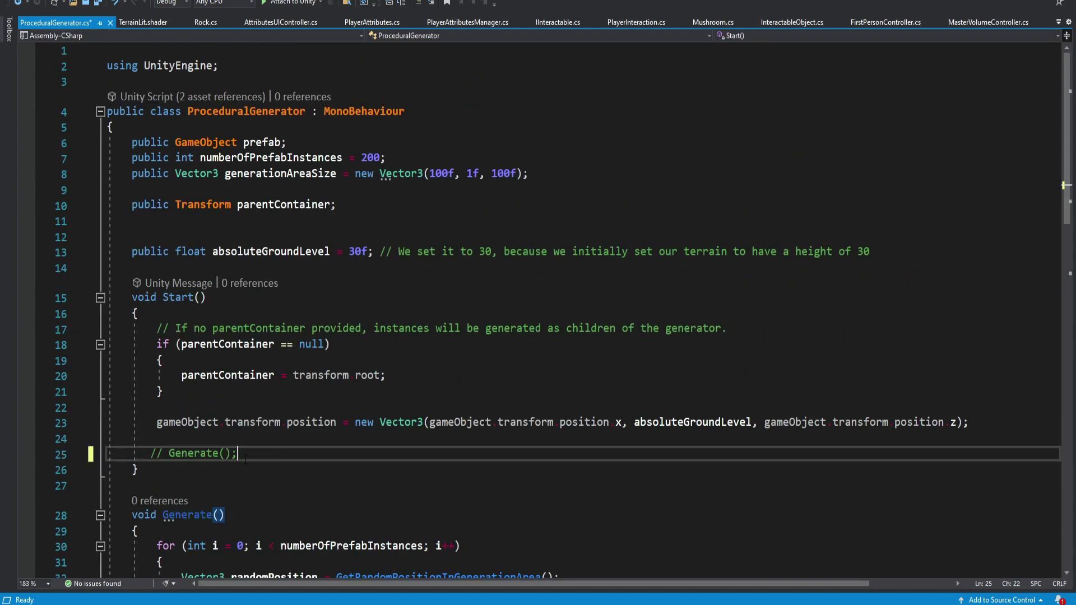
pyautogui.moveTo(237, 453); pyautogui.dragTo(144, 453)
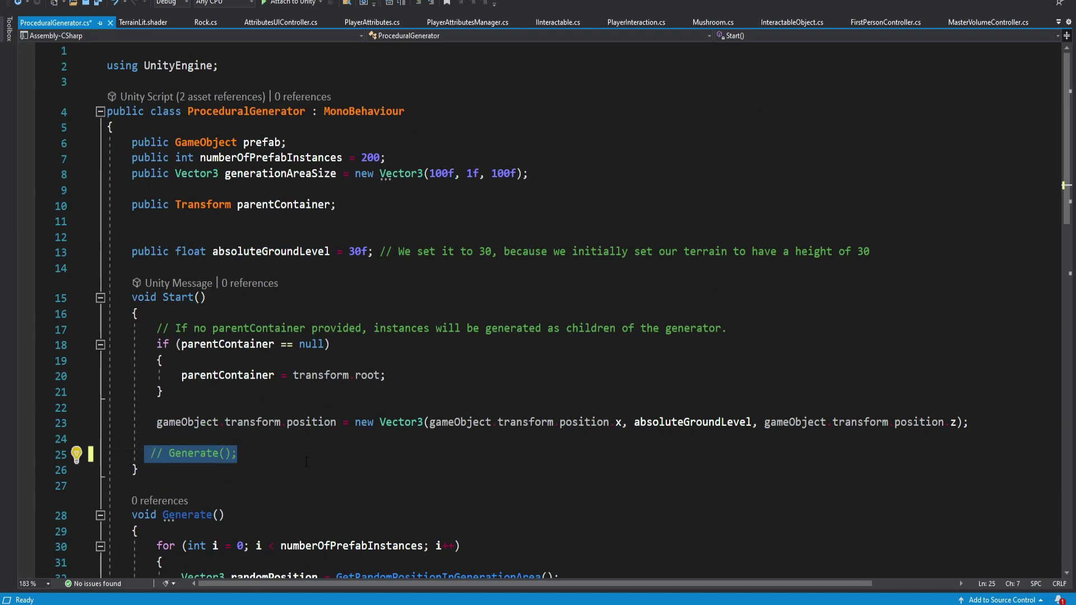